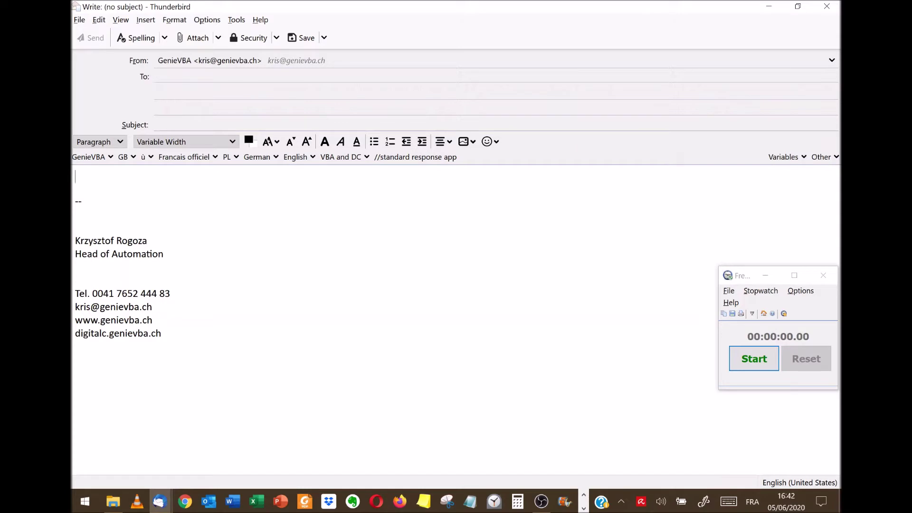
# Browse the extra tools list without choosing anything, then place the cursor on the first body line
pyautogui.click(238, 20)
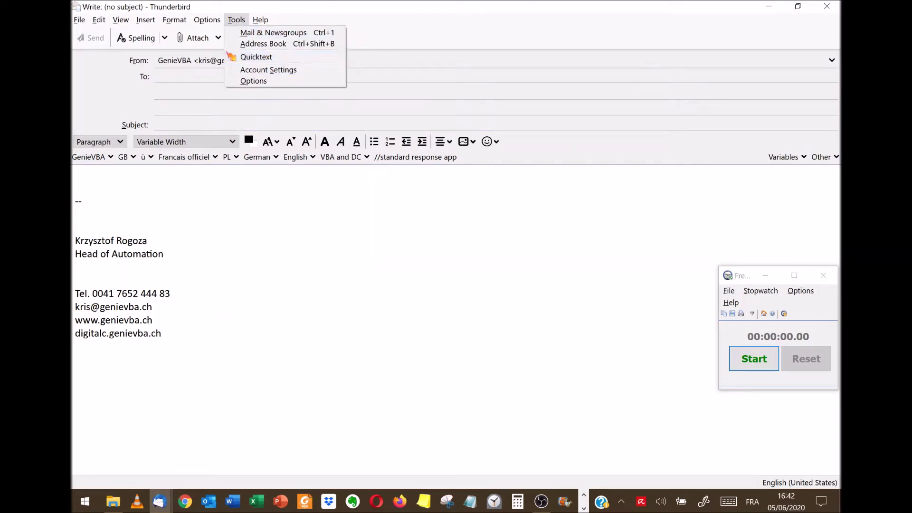
pyautogui.click(277, 62)
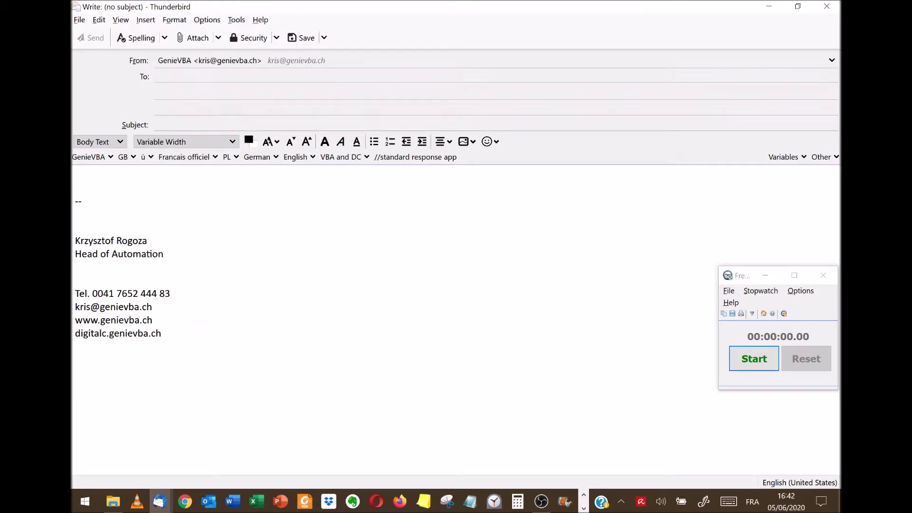
pyautogui.click(75, 176)
# Insert the GenieVBA New Message FR template, then delete its greeting and closing text
pyautogui.click(107, 162)
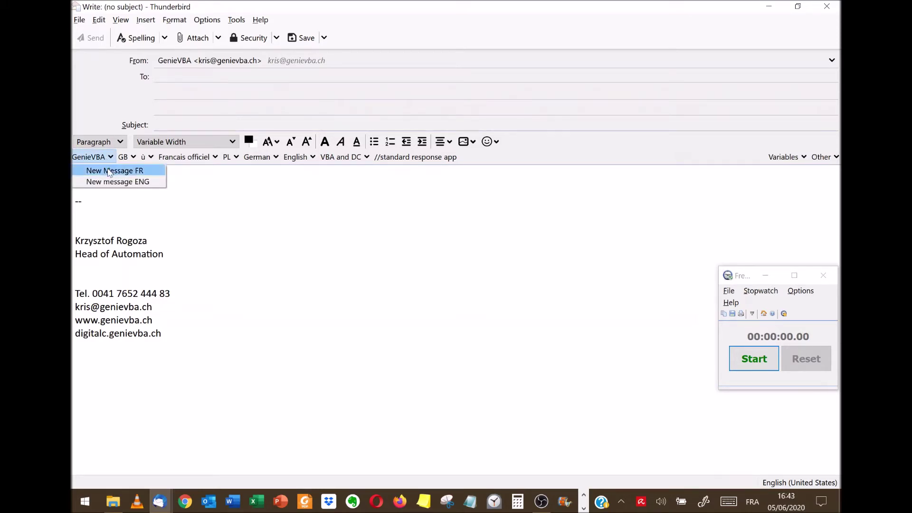
pyautogui.click(109, 171)
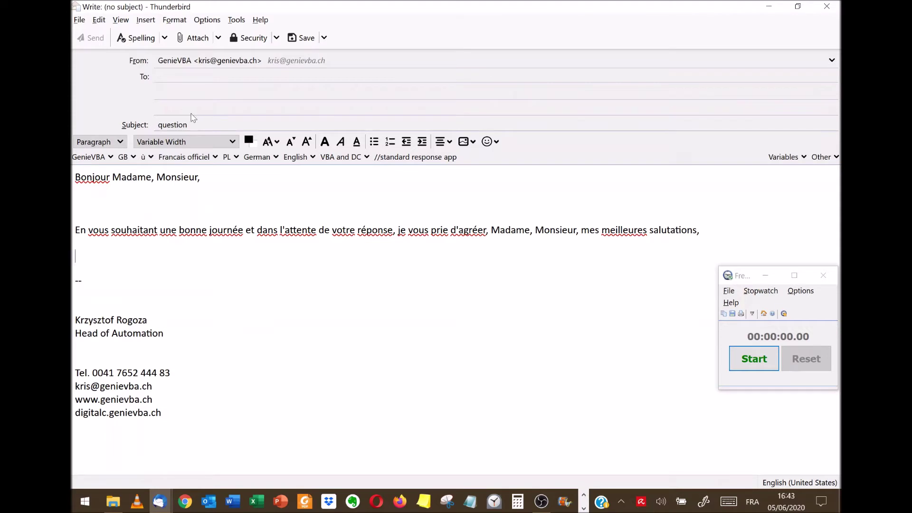
pyautogui.hotkey('shift', 'Down')
pyautogui.hotkey('shift', 'Down')
pyautogui.hotkey('shift', 'Down')
pyautogui.hotkey('shift', 'End')
pyautogui.press('Delete')
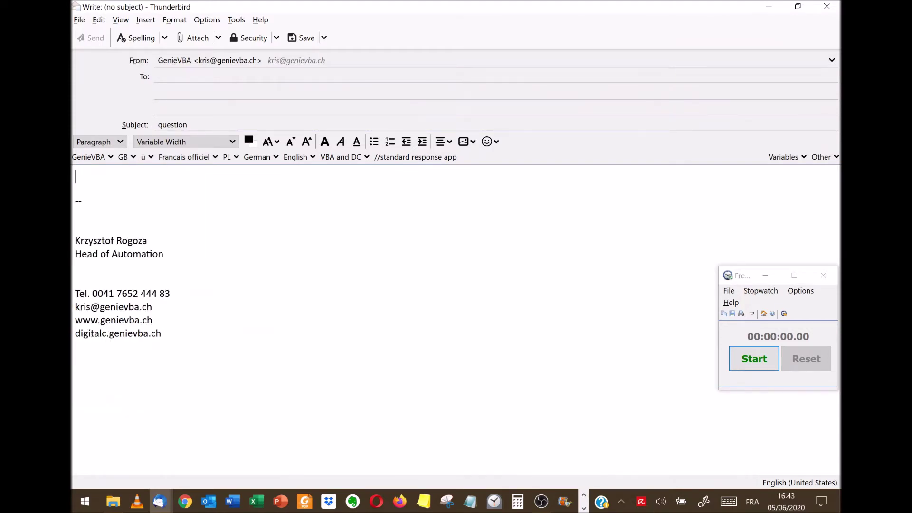
# Insert the GenieVBA New message ENG template, then select and delete its text
pyautogui.click(103, 154)
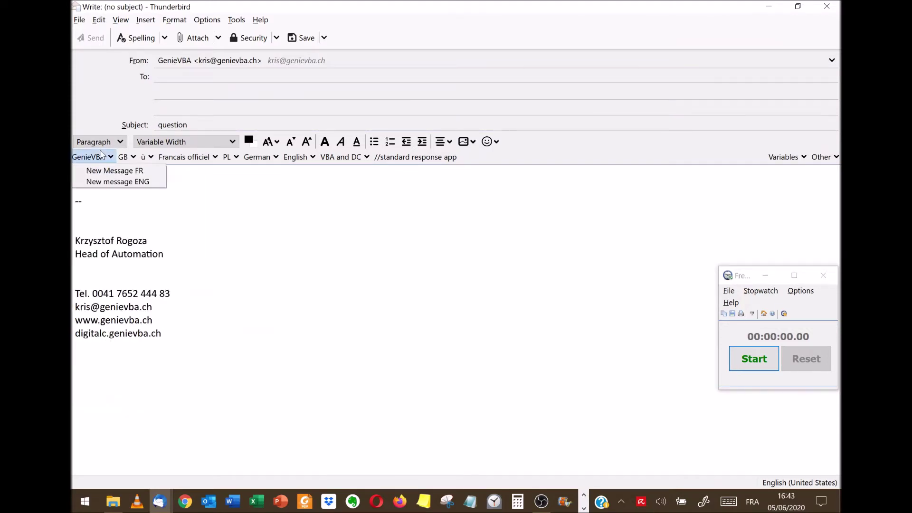
pyautogui.click(116, 182)
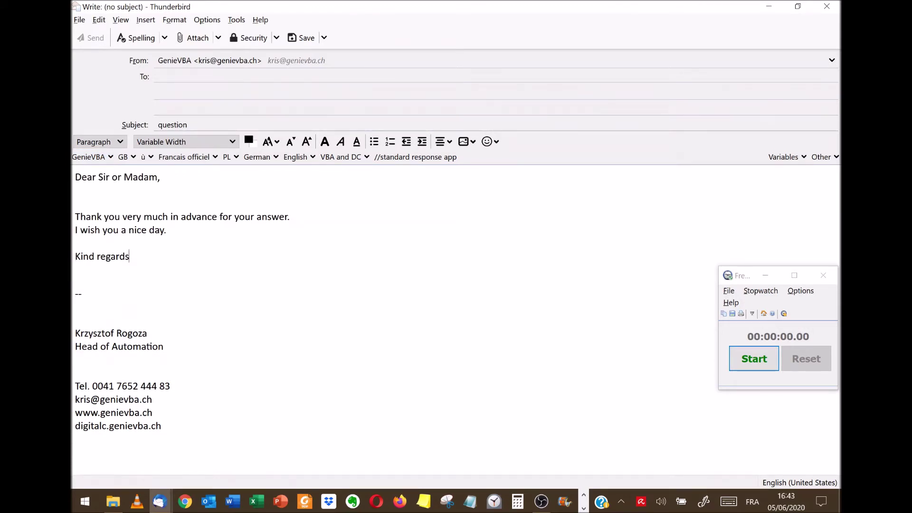
pyautogui.hotkey('ctrl', 'shift', 'Home')
pyautogui.press('Delete')
# Review the New Message FR and New message ENG templates in Quicktext settings, then close them
pyautogui.click(236, 20)
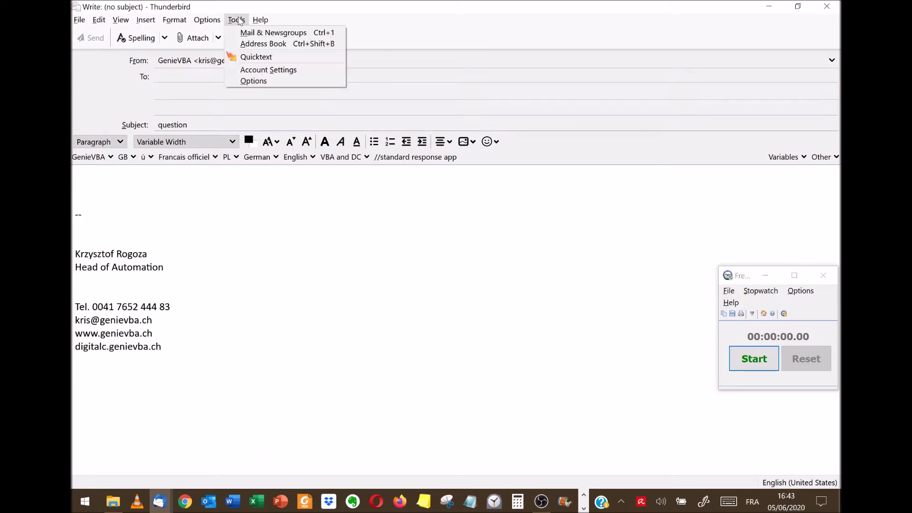
pyautogui.click(257, 57)
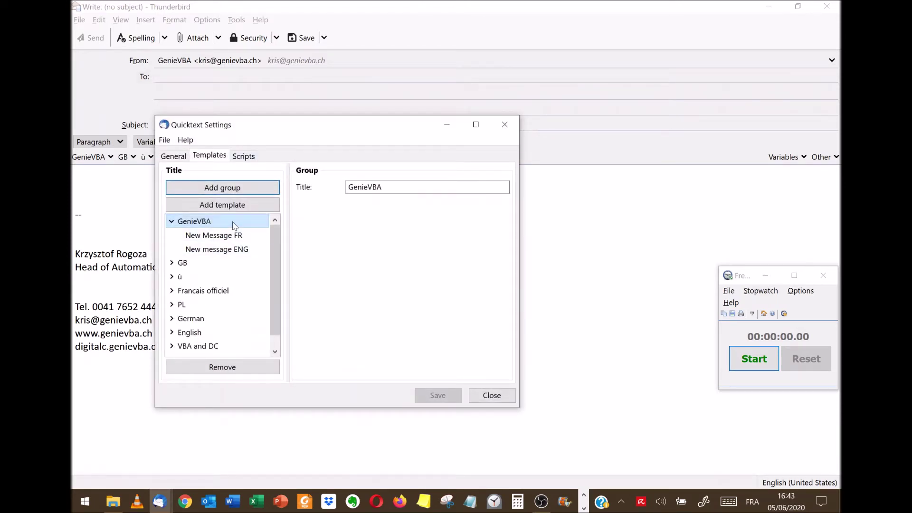
pyautogui.click(238, 236)
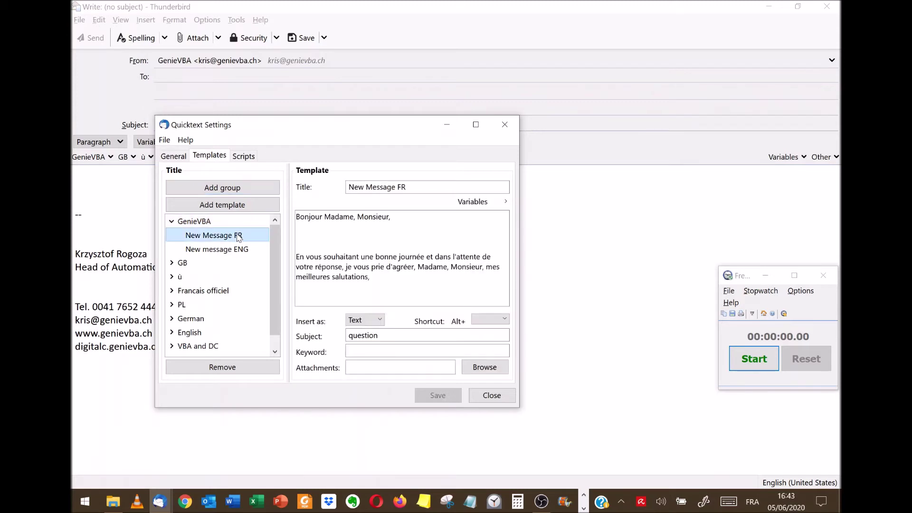
pyautogui.click(333, 238)
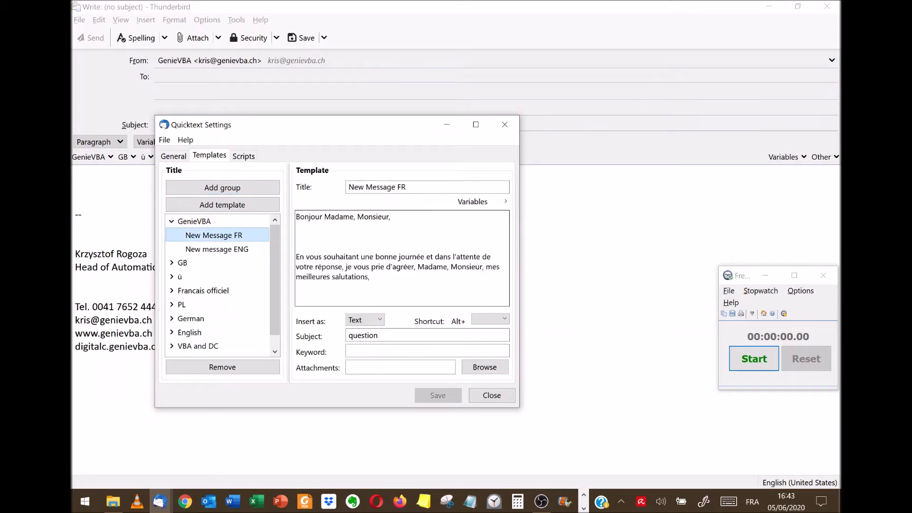
pyautogui.click(243, 250)
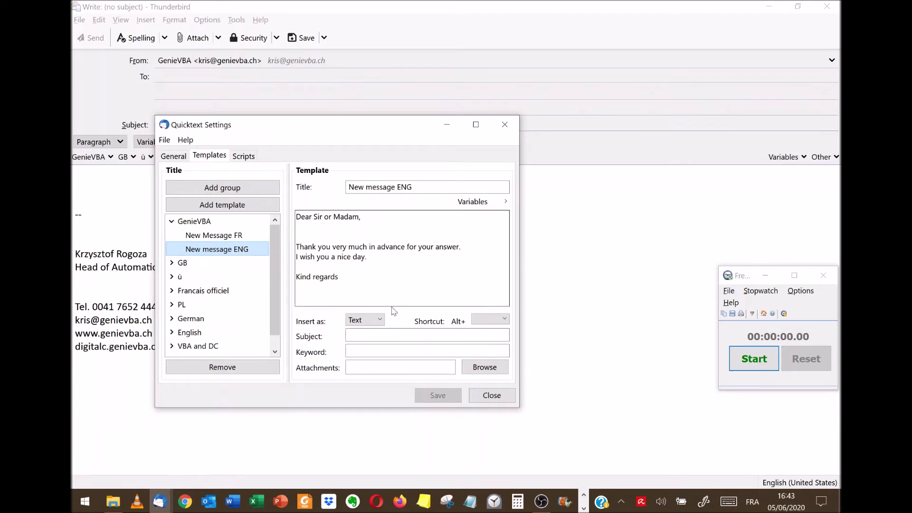
pyautogui.click(485, 398)
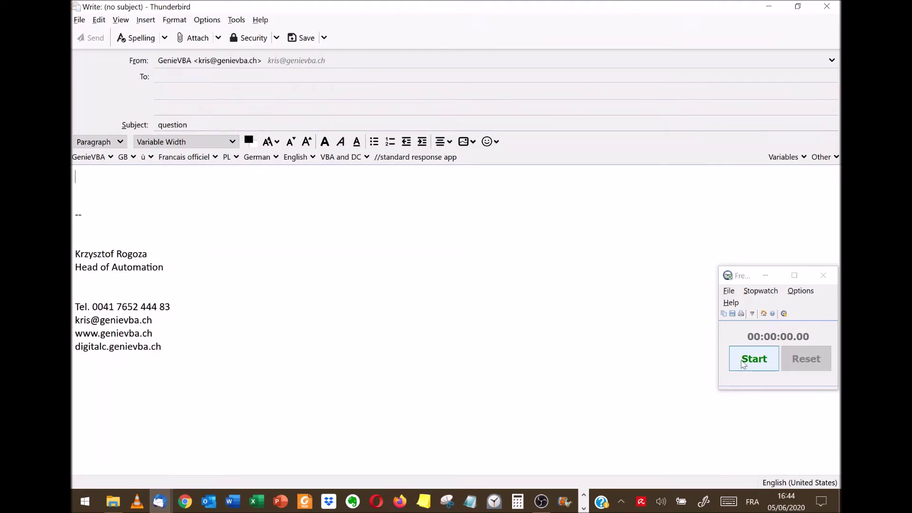
# Start the stopwatch and type the greeting 'Bonjour Madame, Monsieur,' followed by a new line
pyautogui.click(744, 365)
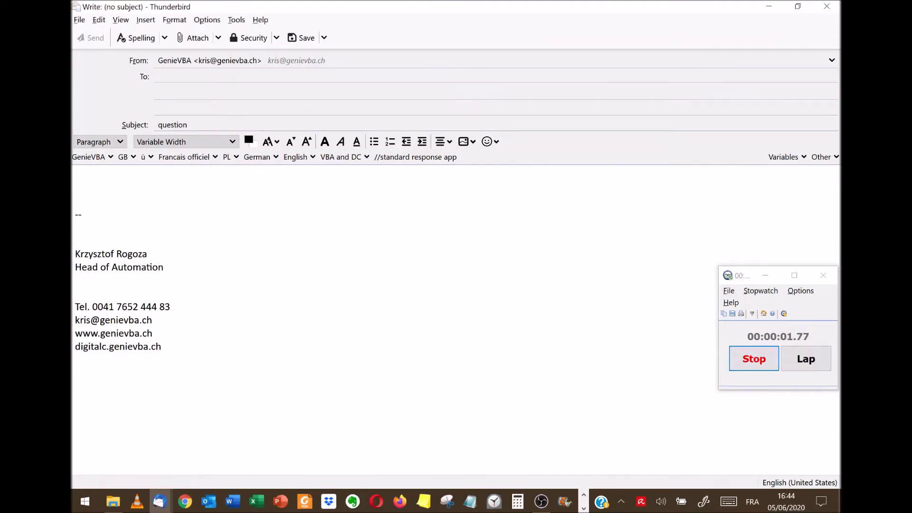
pyautogui.write('Bonjour Madame, Monsi')
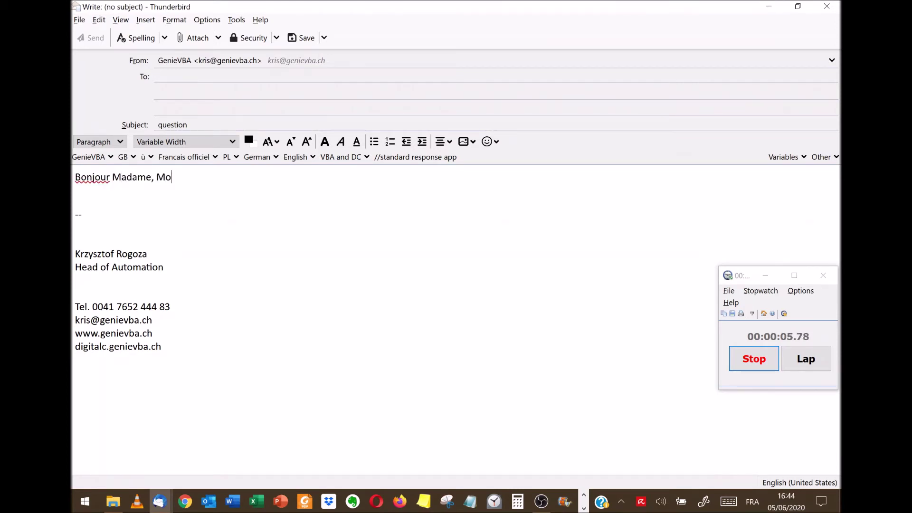
pyautogui.press('BackSpace')
pyautogui.press('BackSpace')
pyautogui.press('BackSpace')
pyautogui.write('nsieur,')
pyautogui.press('Return')
pyautogui.press('Return')
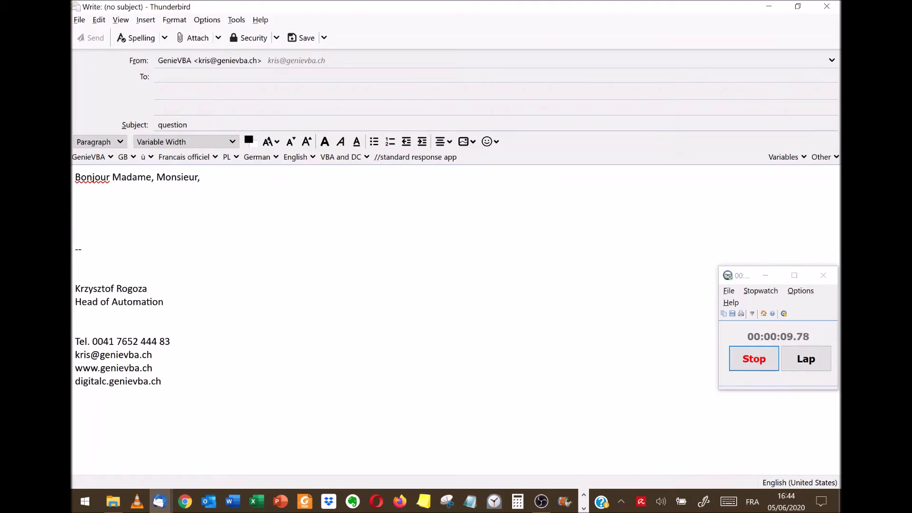
# Type the closing 'Dans l'attente de votre réponse… mes salutations distinguées', then stop the stopwatch
pyautogui.write('DAns')
pyautogui.press('BackSpace')
pyautogui.press('BackSpace')
pyautogui.press('BackSpace')
pyautogui.press('BackSpace')
pyautogui.write("Dans l'attente ")
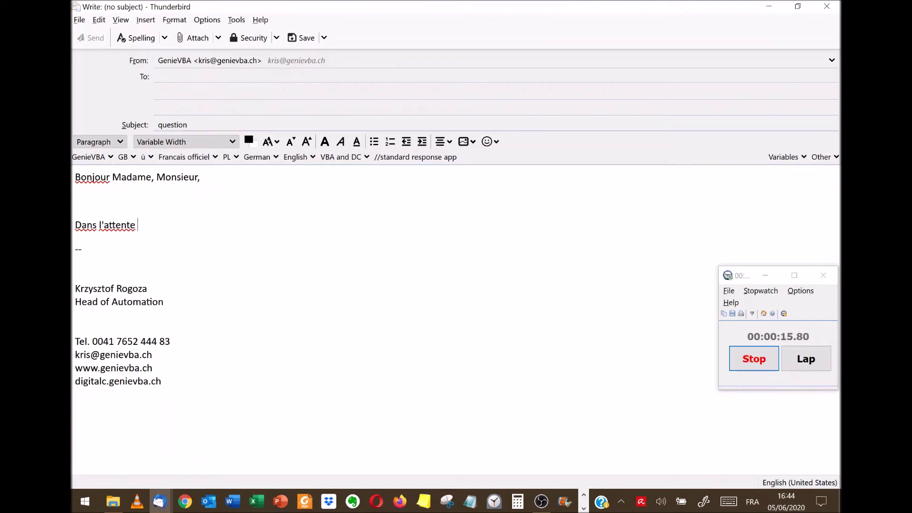
pyautogui.write('de votre répo')
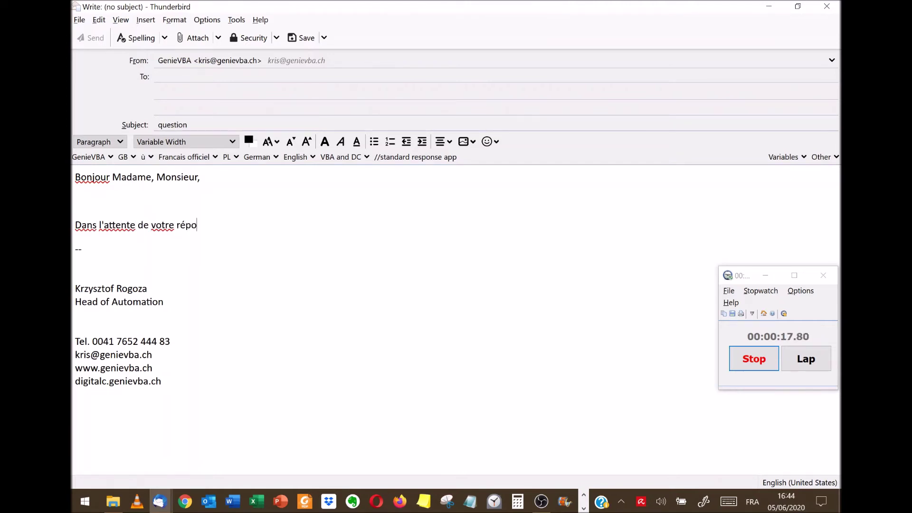
pyautogui.write('nse je vous prie')
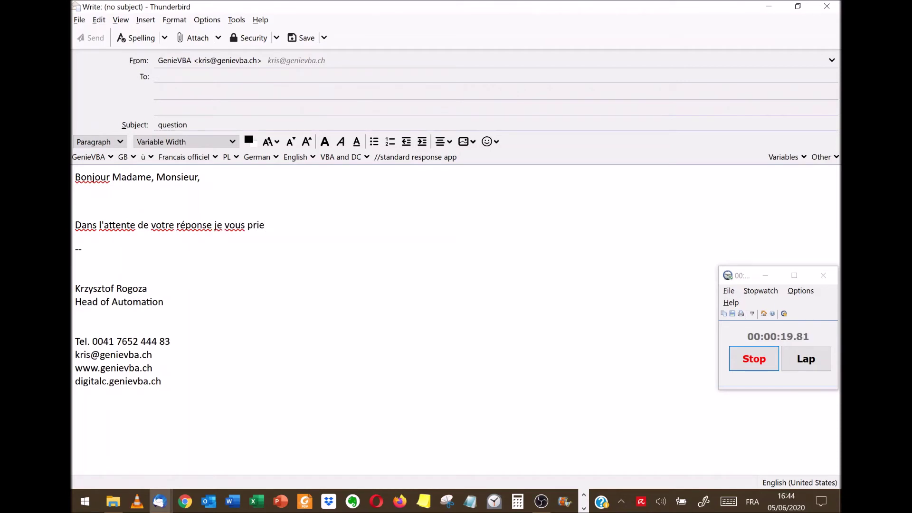
pyautogui.write(" d'agréer, Madame, Monsieur")
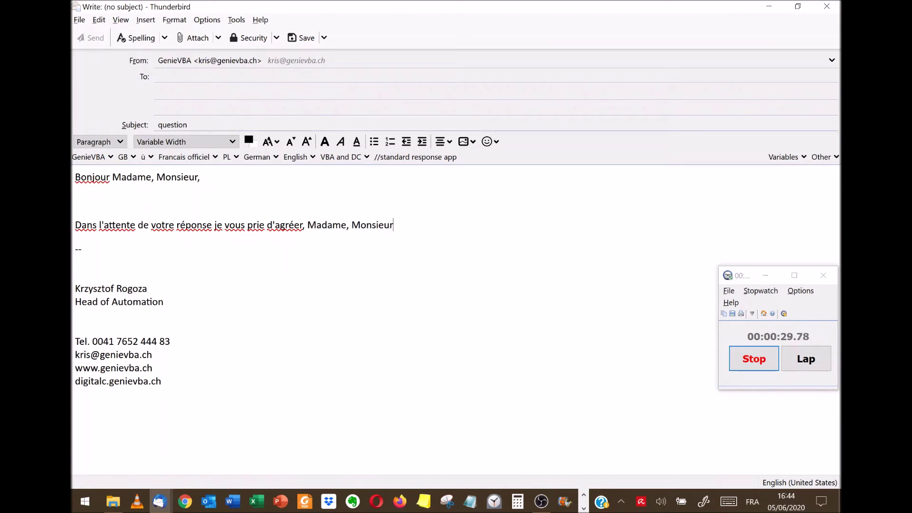
pyautogui.write(', mes salutations')
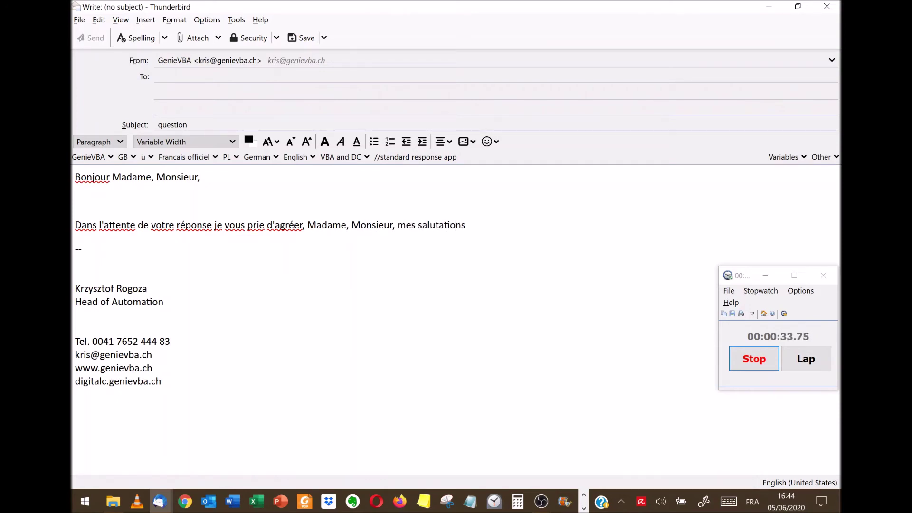
pyautogui.write(' distinguées,')
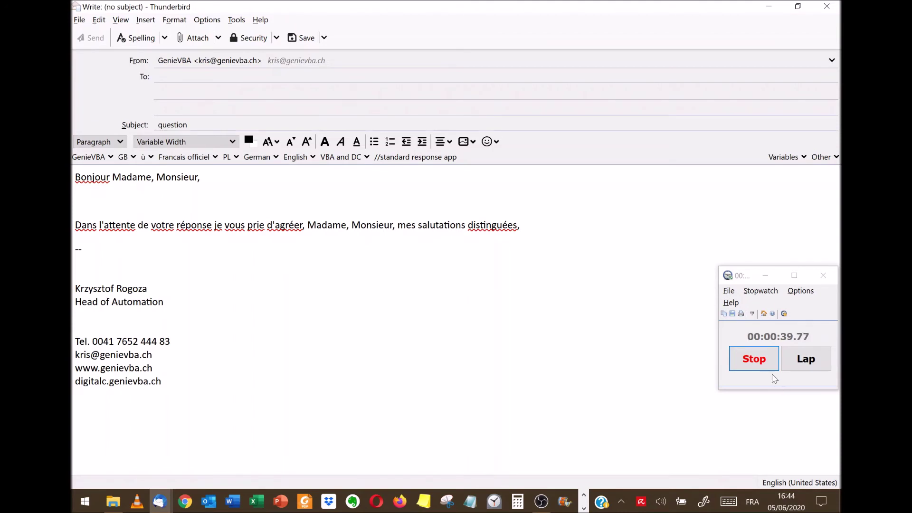
pyautogui.click(763, 366)
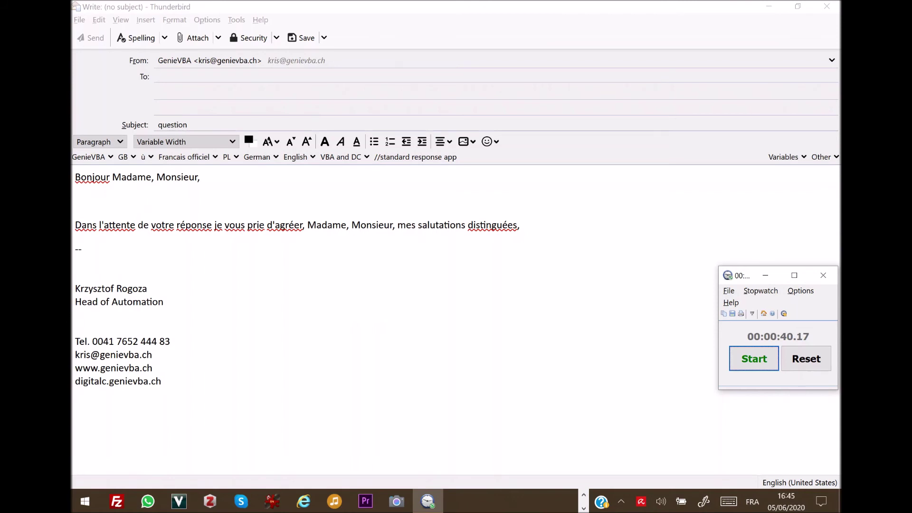
pyautogui.click(76, 200)
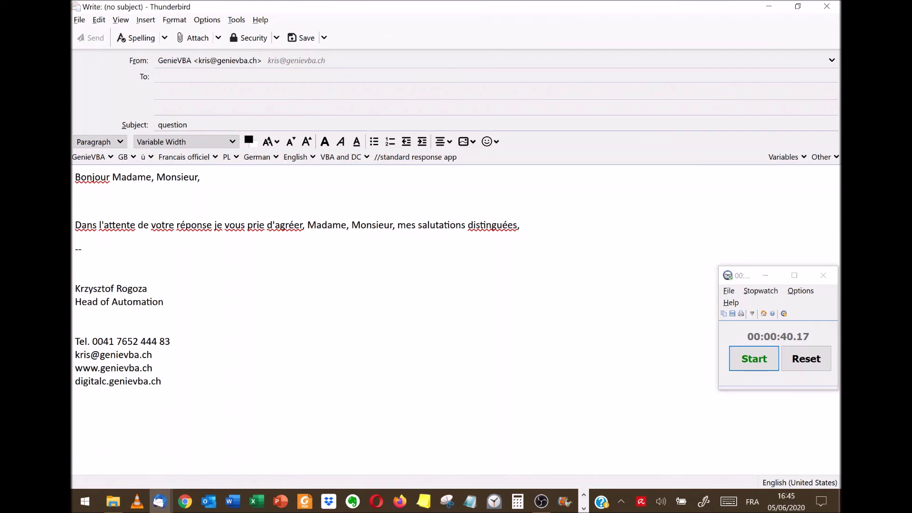
# Insert the characters ù and ï from the Quicktext special-character list, then start a new line
pyautogui.click(147, 156)
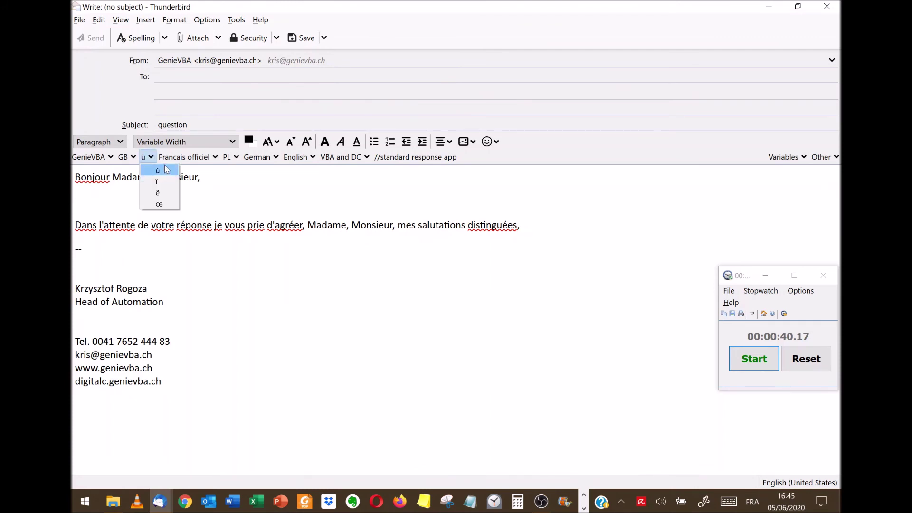
pyautogui.click(163, 172)
pyautogui.click(147, 157)
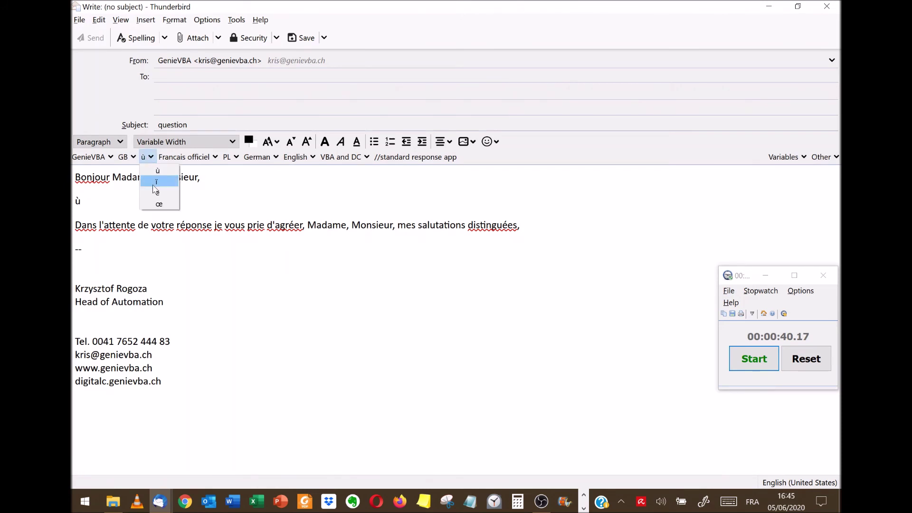
pyautogui.click(158, 185)
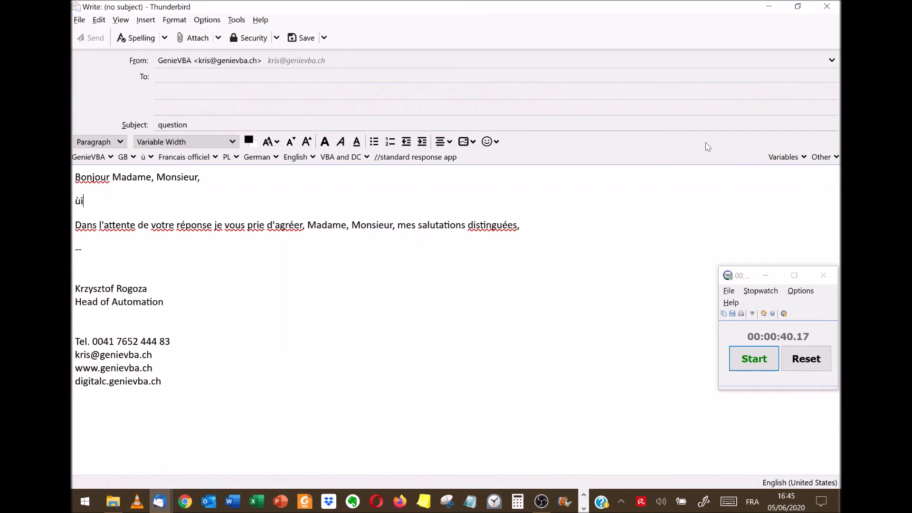
pyautogui.press('Return')
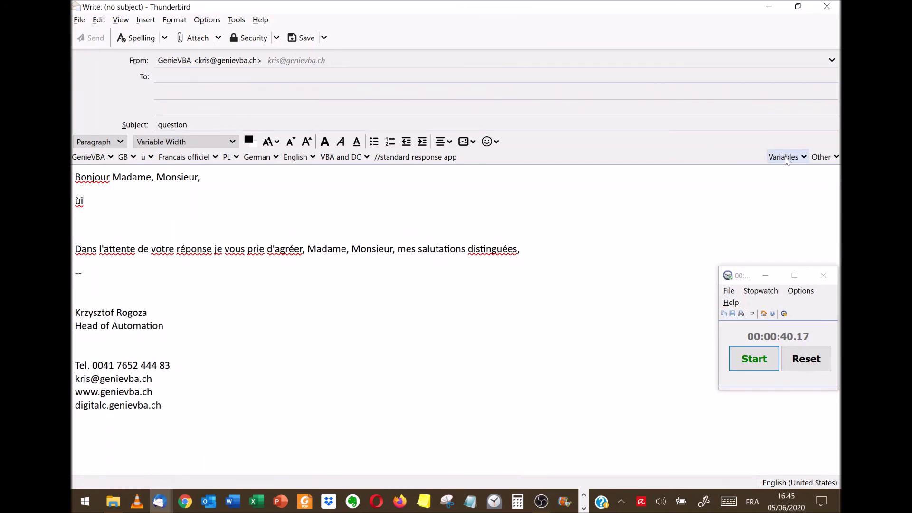
# Insert the From > Email variable so the sender's e-mail address appears on the line
pyautogui.click(784, 157)
pyautogui.moveTo(785, 180)
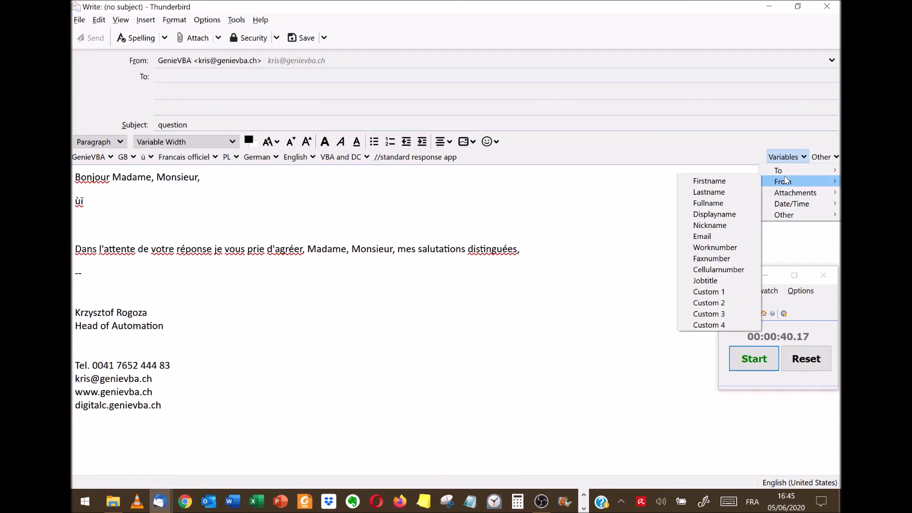
pyautogui.click(708, 242)
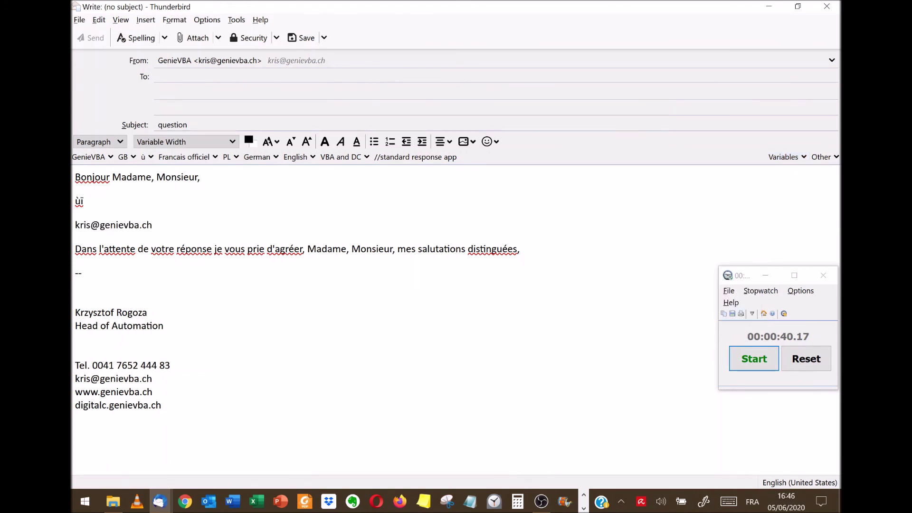